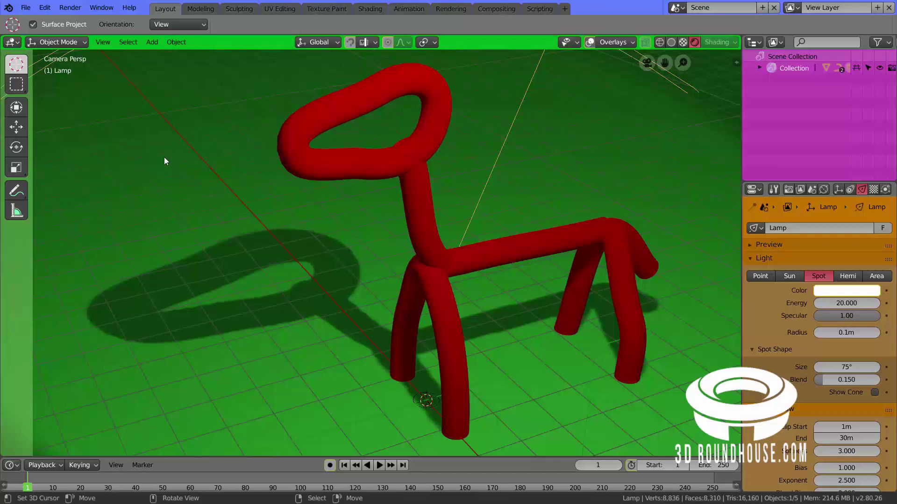
Step: Open the File menu while the red tube horse scene is still showing
click(25, 7)
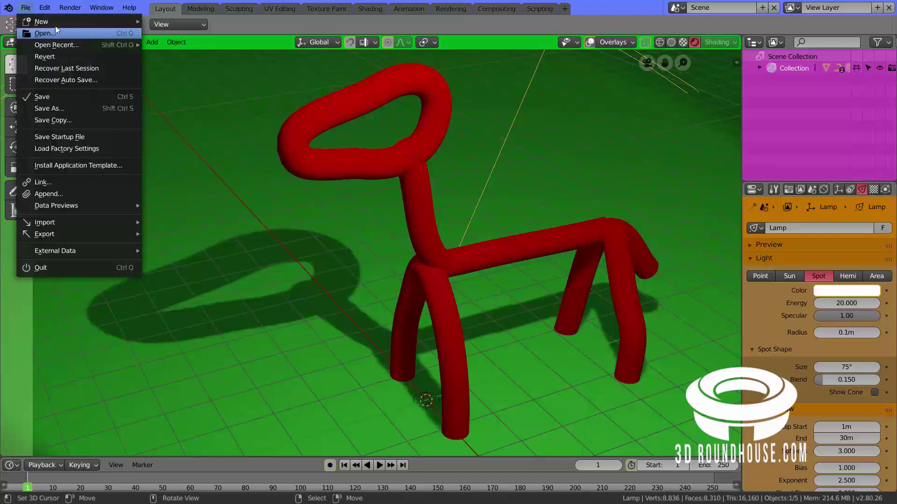
Step: Start a new General scene and delete the default cube
mouse_move(98, 27)
click(167, 22)
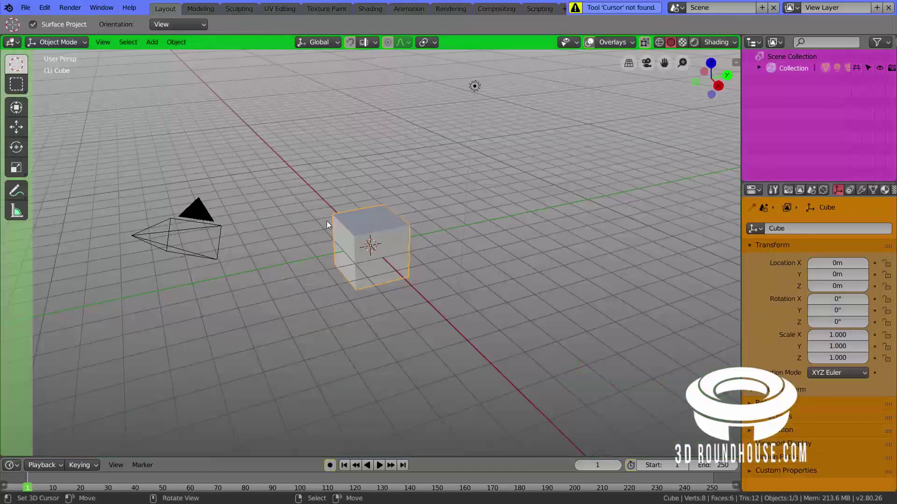
key(x)
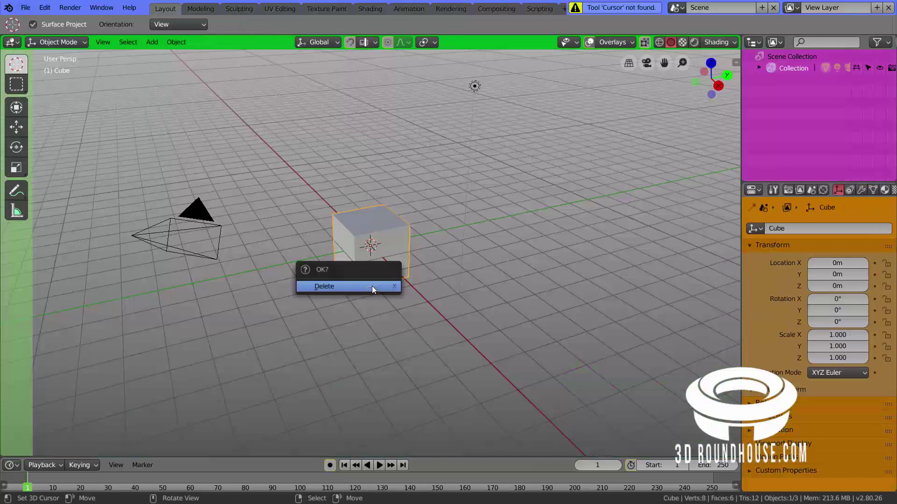
click(372, 286)
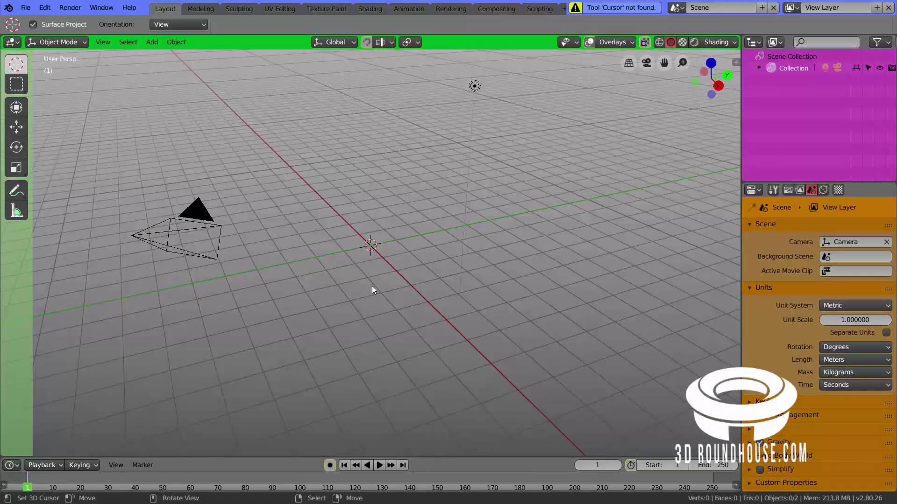
Step: Add a Bezier curve at the origin and orbit the view around it
key(shift+a)
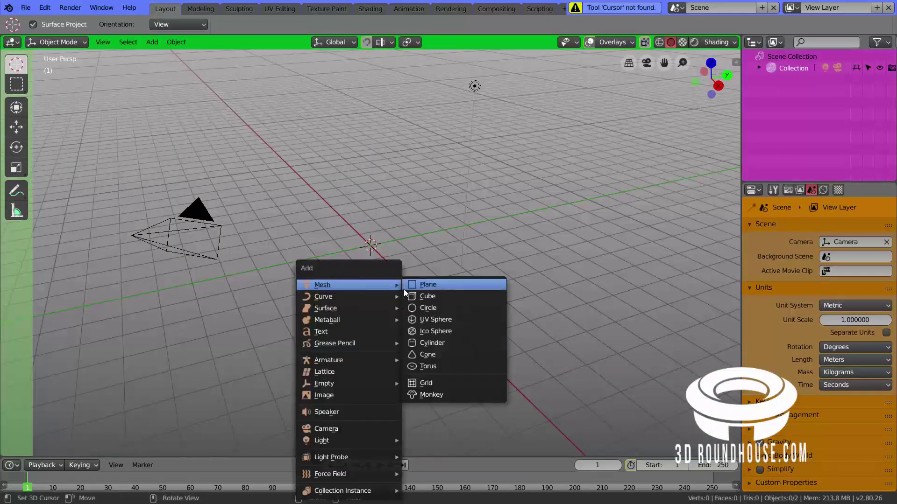
click(413, 297)
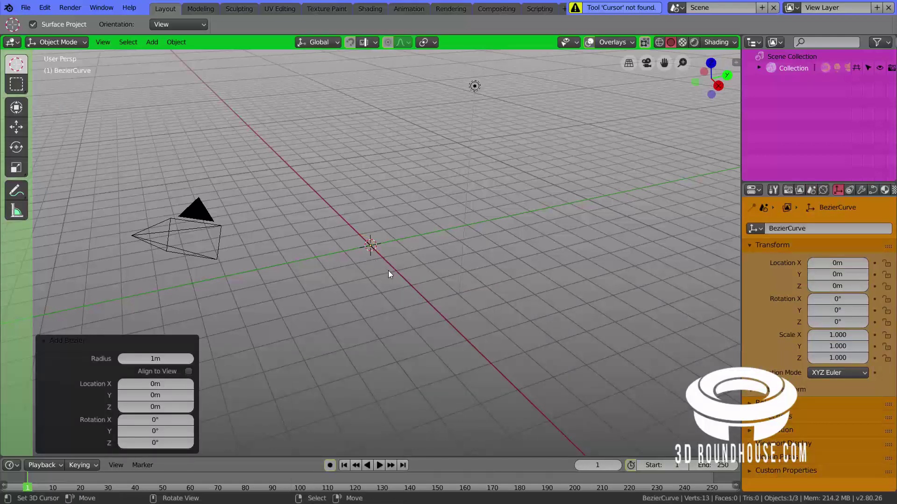
middle_drag(389, 272, 414, 266)
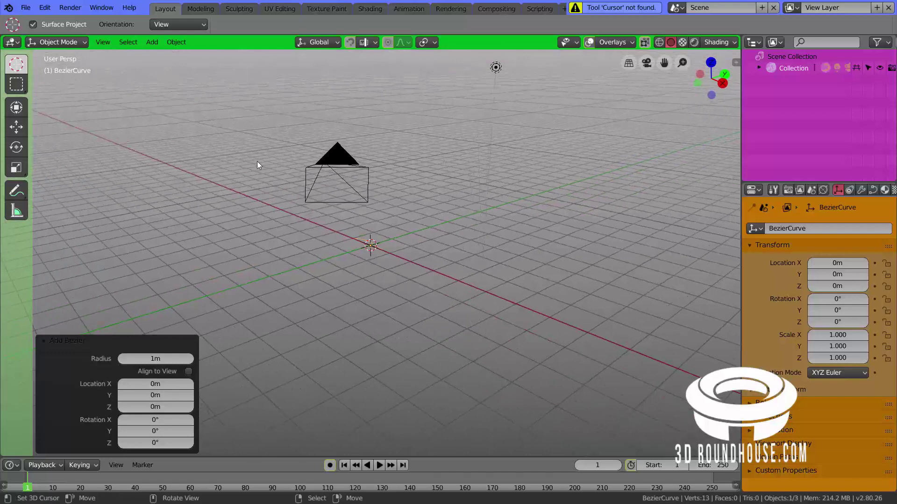
click(153, 43)
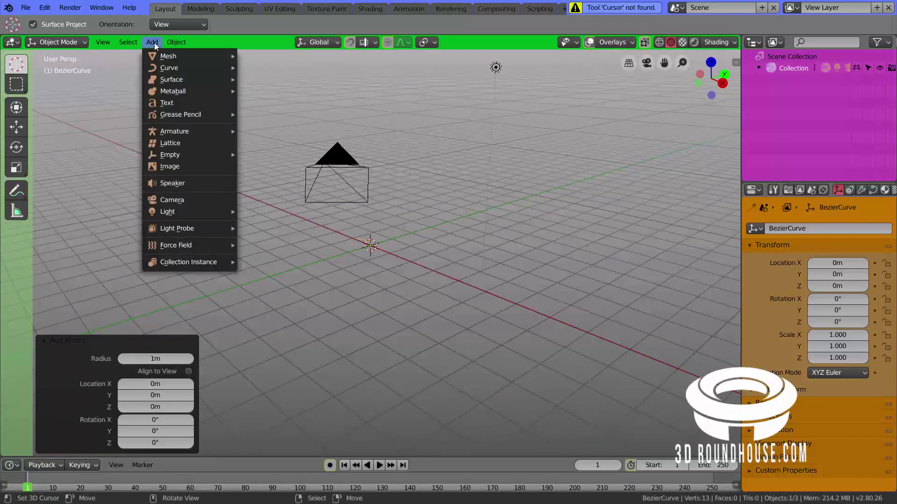
mouse_move(171, 70)
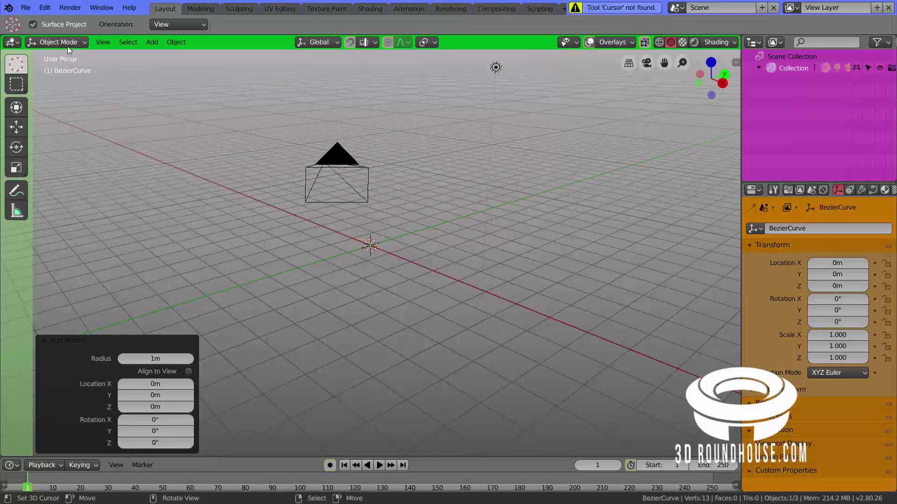
Step: Switch the Bezier curve into Edit Mode from the interaction mode list
click(150, 42)
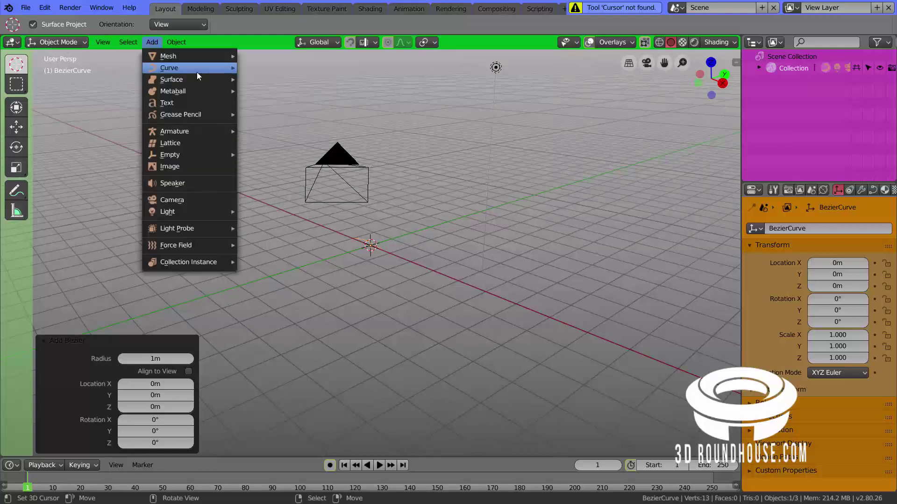
mouse_move(231, 71)
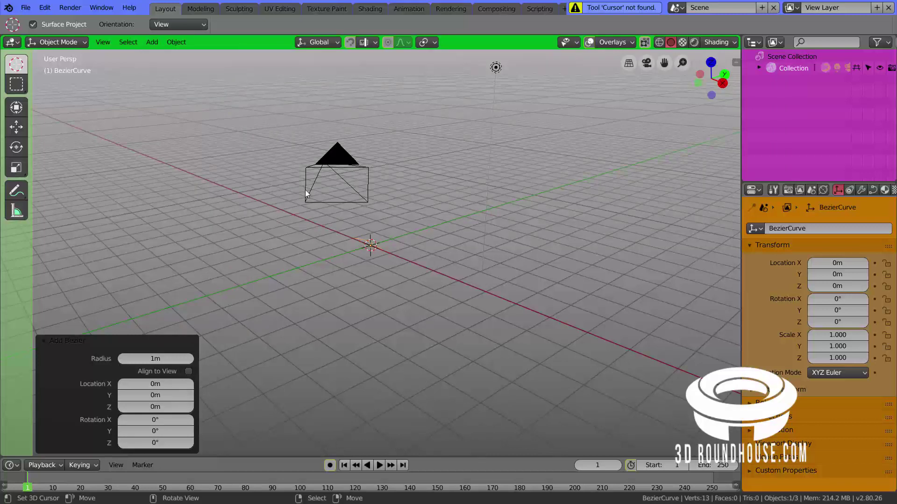
click(58, 42)
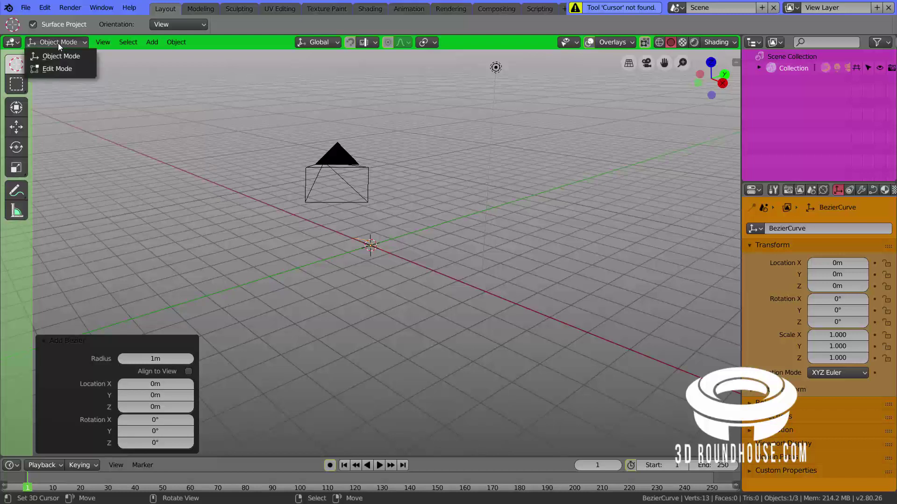
click(60, 69)
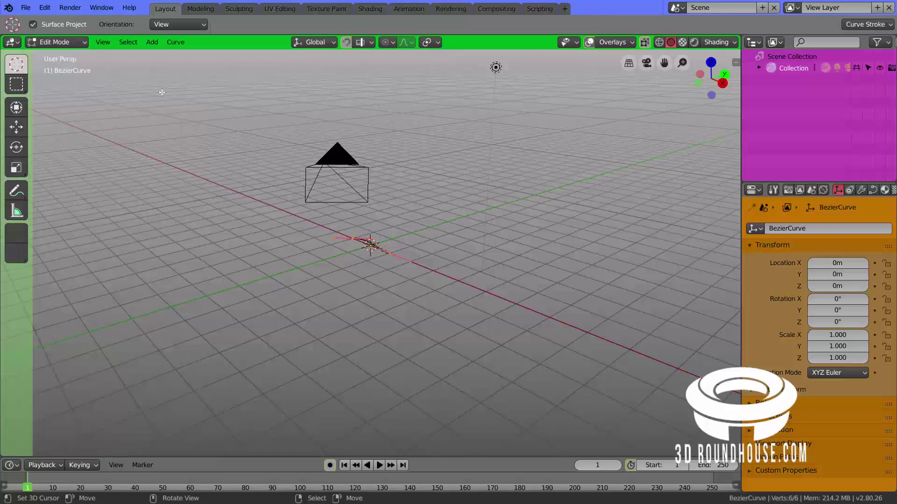
Step: Delete all of the curve's vertices, leaving an empty curve at the origin
click(153, 44)
key(g)
key(Escape)
key(x)
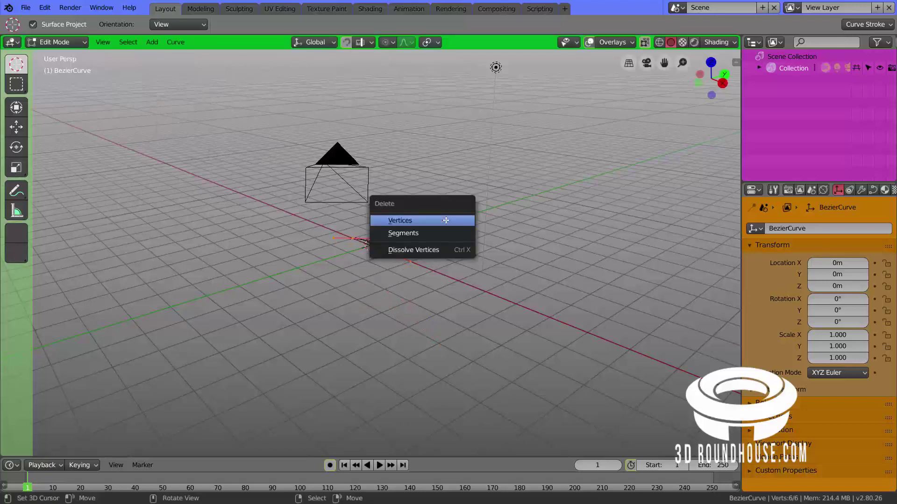
click(445, 220)
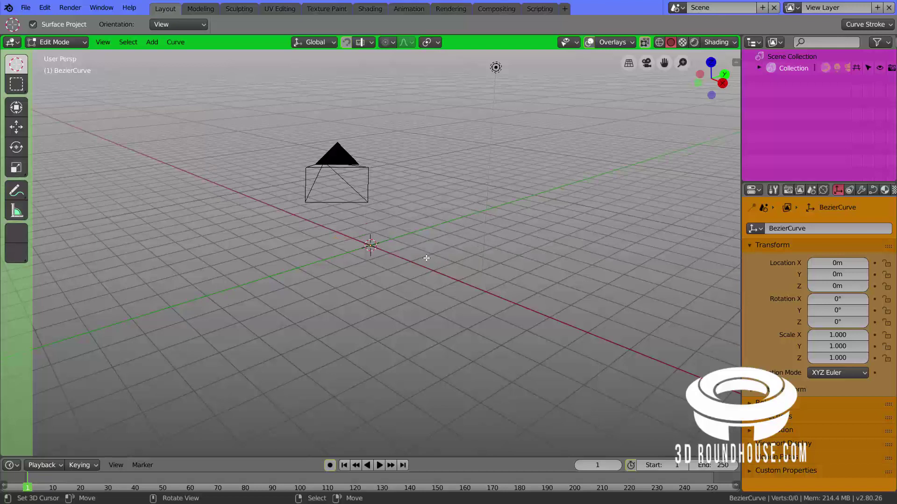
middle_drag(384, 295, 411, 282)
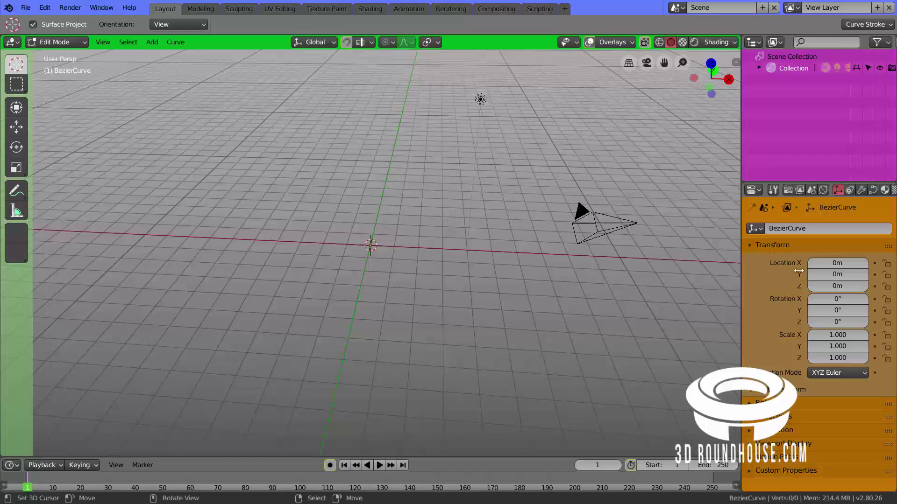
Step: Make the empty curve 2D in its Object Data properties and pick Draw Curve
click(873, 191)
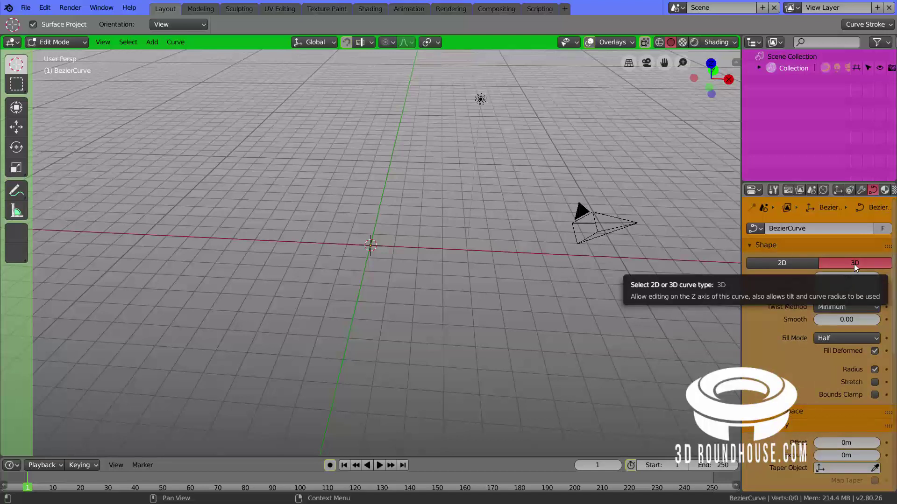
click(792, 262)
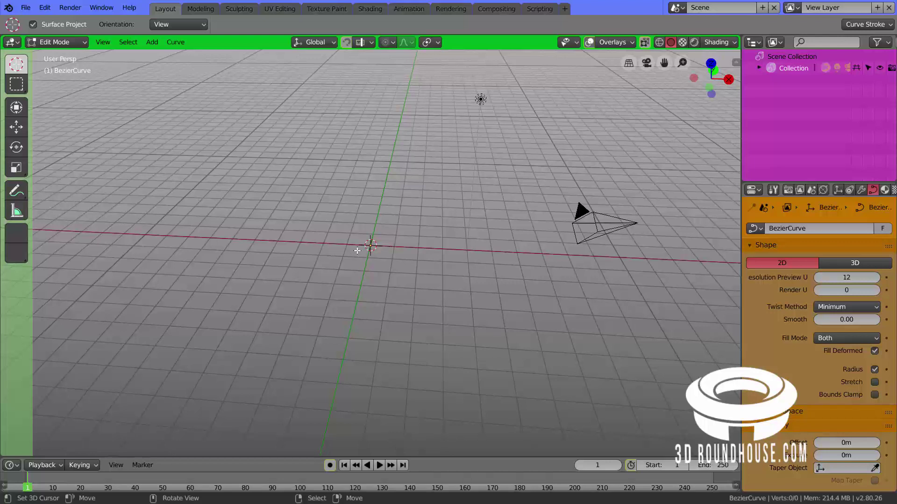
click(152, 42)
click(187, 125)
Step: Draw the freehand face outline plus left and right eye loops
mouse_move(310, 193)
mouse_down()
mouse_move(331, 176)
mouse_move(401, 180)
mouse_move(432, 228)
mouse_move(429, 261)
mouse_move(409, 288)
mouse_move(357, 292)
mouse_move(334, 279)
mouse_move(315, 248)
mouse_move(310, 189)
mouse_up()
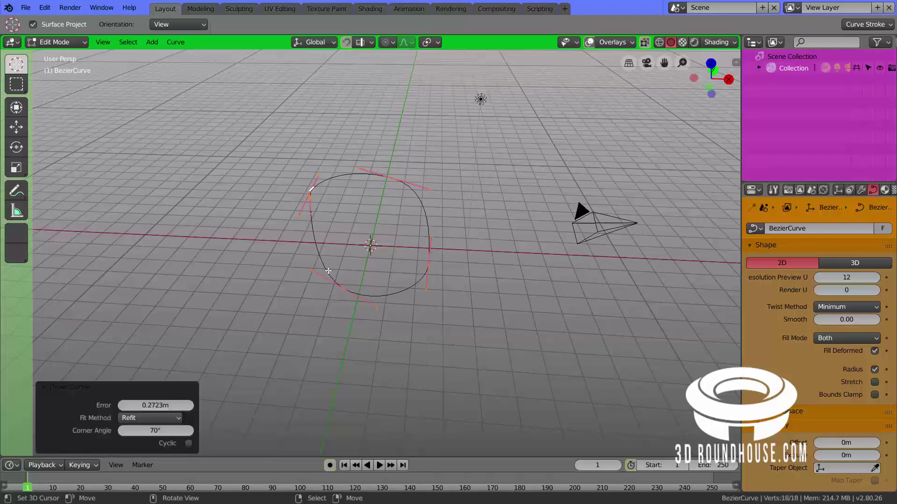
key(shift+a)
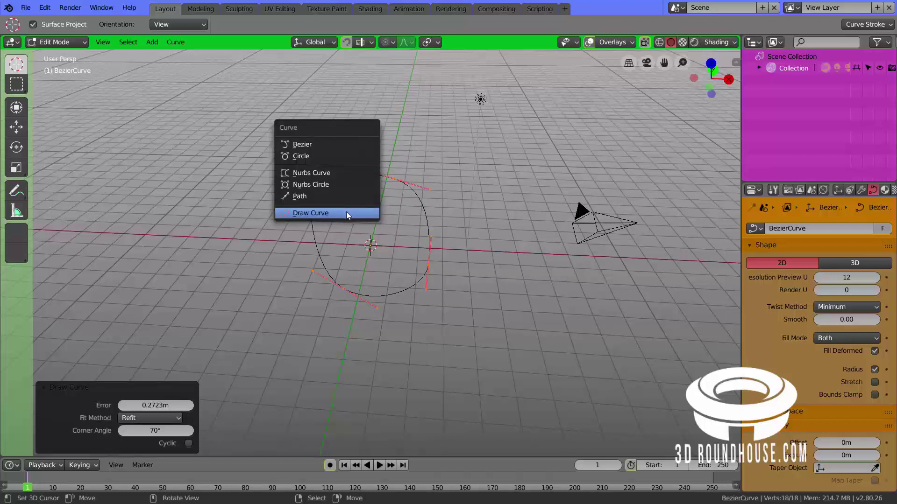
click(346, 213)
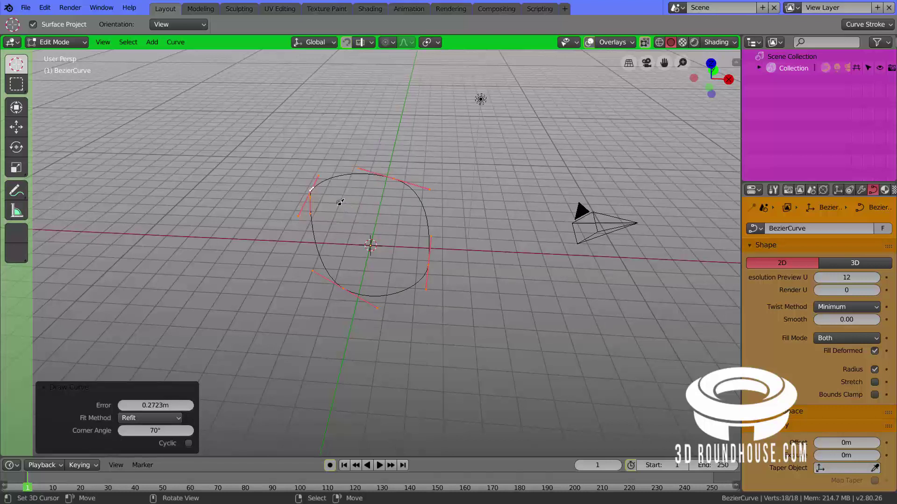
mouse_move(340, 203)
mouse_down()
mouse_move(353, 226)
mouse_move(358, 209)
mouse_move(342, 202)
mouse_up()
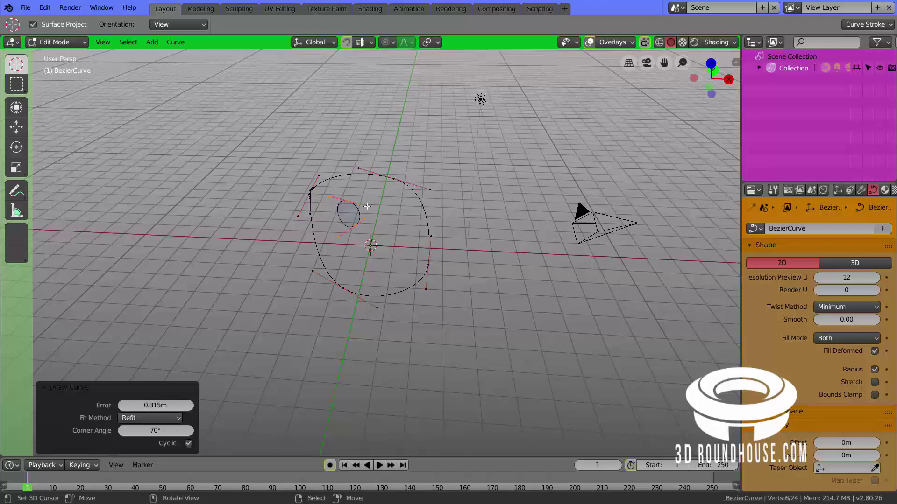
key(shift+a)
click(395, 214)
mouse_move(387, 209)
mouse_down()
mouse_move(402, 227)
mouse_move(401, 206)
mouse_move(388, 205)
mouse_up()
Step: Draw the nose loop and a smiling mouth, then return to Object Mode
key(shift+a)
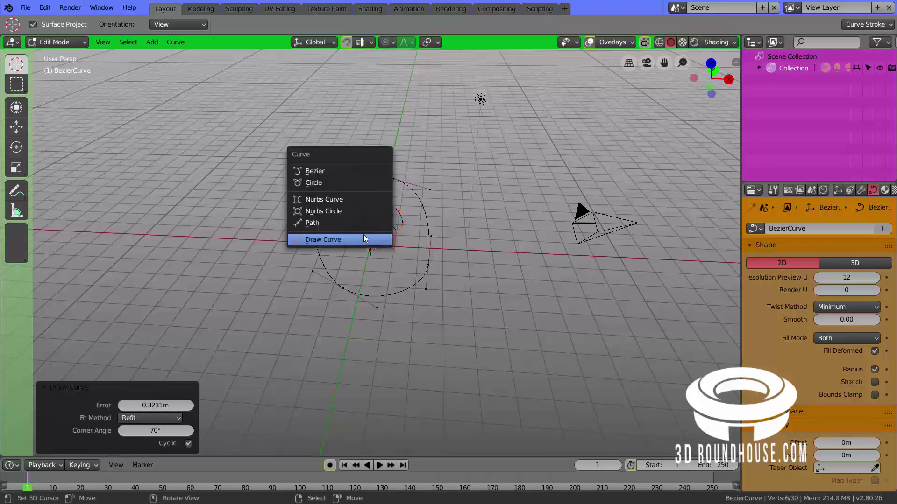
click(365, 238)
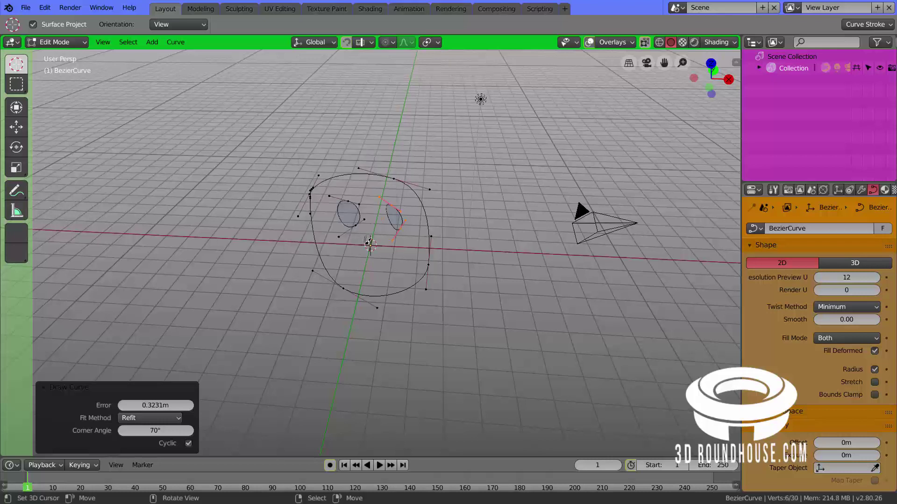
mouse_move(368, 241)
mouse_down()
mouse_move(376, 249)
mouse_move(375, 233)
mouse_move(368, 239)
mouse_up()
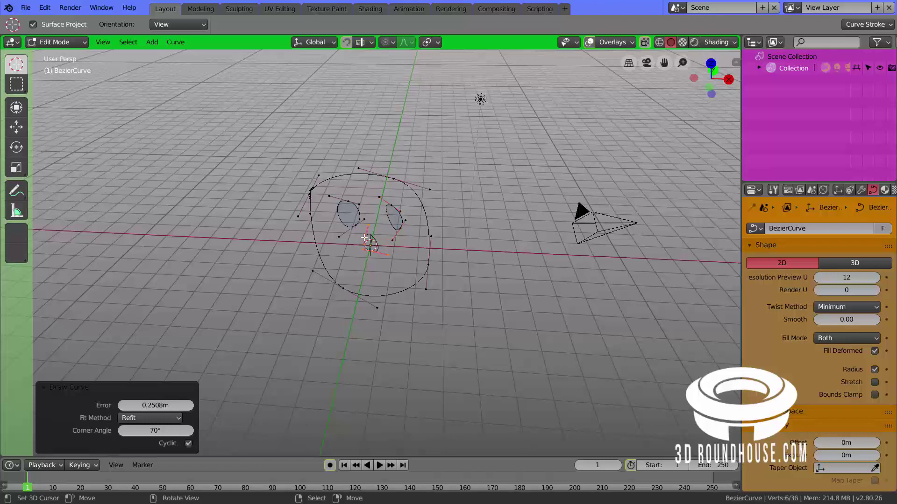
key(shift+a)
click(346, 265)
mouse_move(345, 252)
mouse_down()
mouse_move(393, 265)
mouse_move(417, 245)
mouse_up()
scroll(389, 243, up, 3)
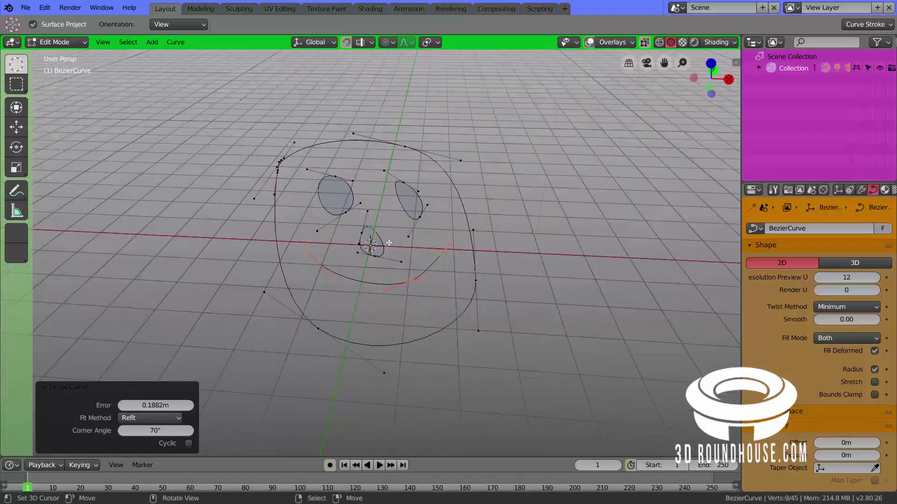
mouse_move(457, 212)
middle_down()
mouse_move(456, 232)
mouse_move(458, 222)
middle_up()
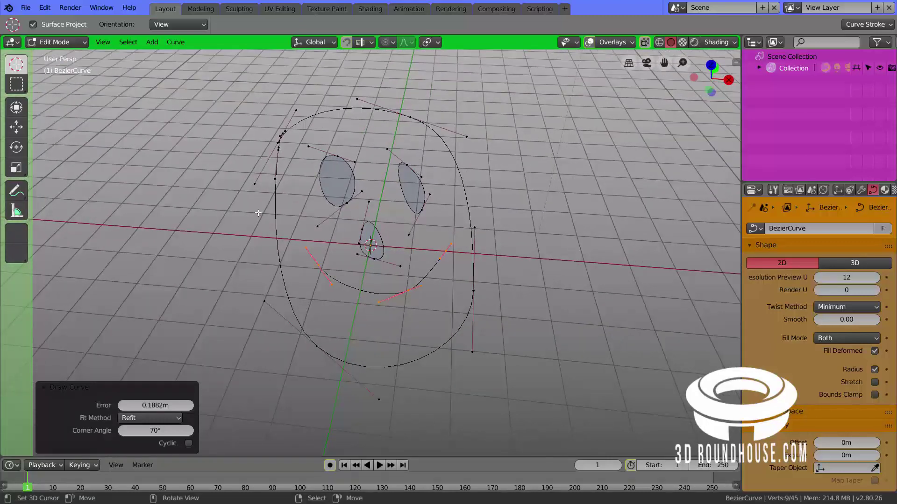
key(Tab)
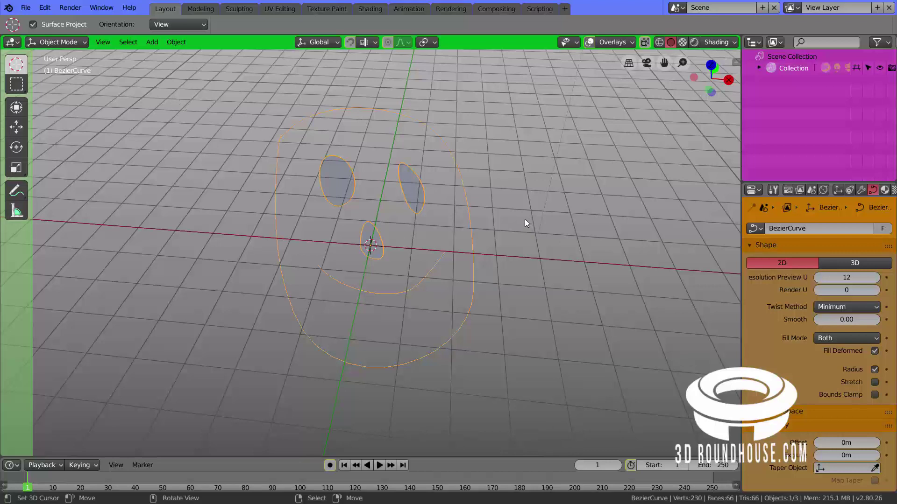
Step: Add a Bezier circle and set its radius to 0.1m
key(shift)
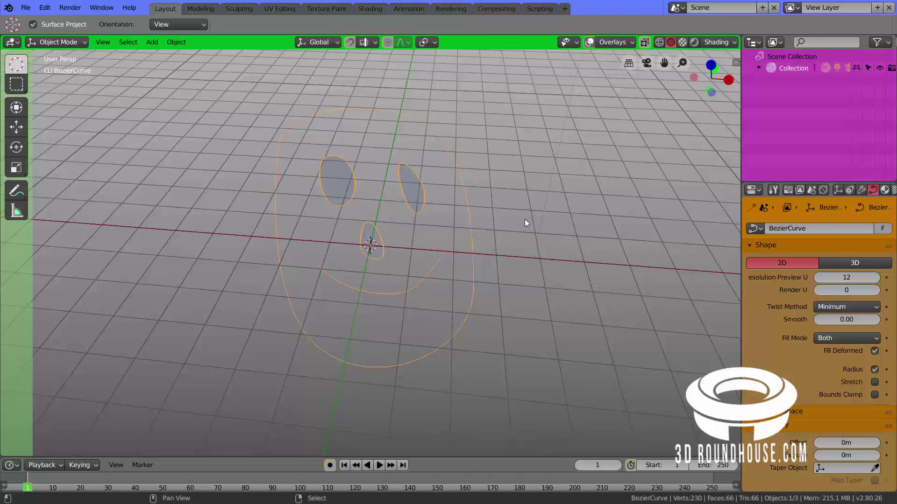
key(shift+a)
mouse_move(525, 220)
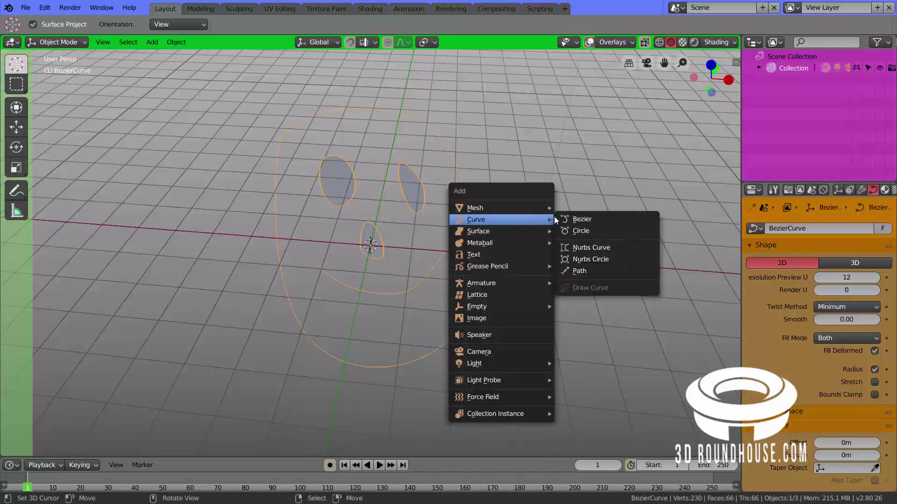
click(580, 230)
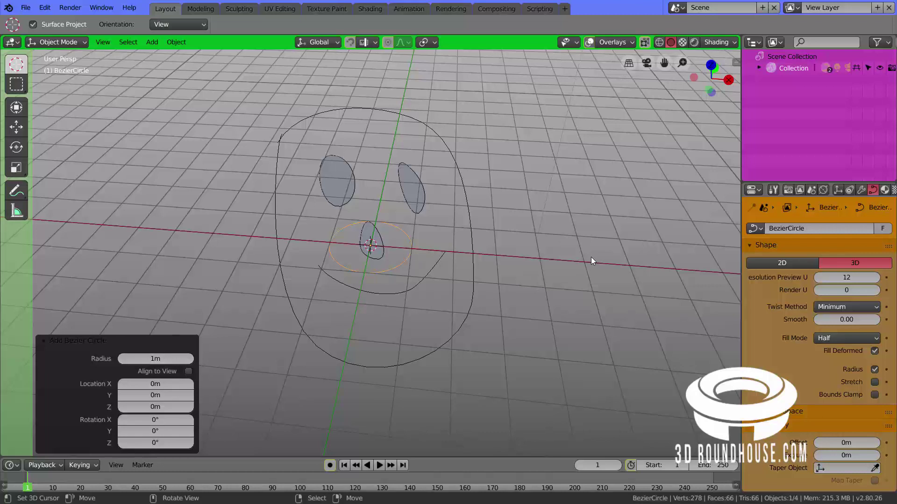
click(158, 359)
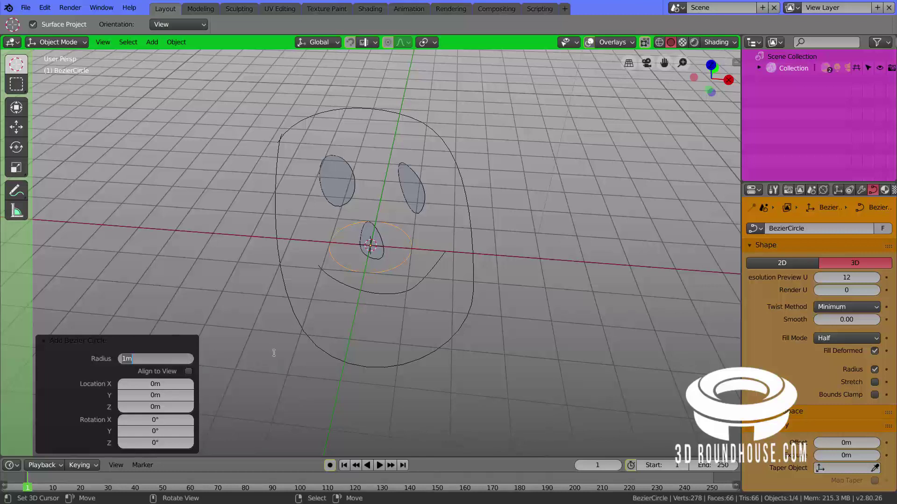
text(0.1)
key(Return)
Step: Enlarge the circle slightly, move it right of the face, and reselect the face curve
scroll(361, 271, up, 6)
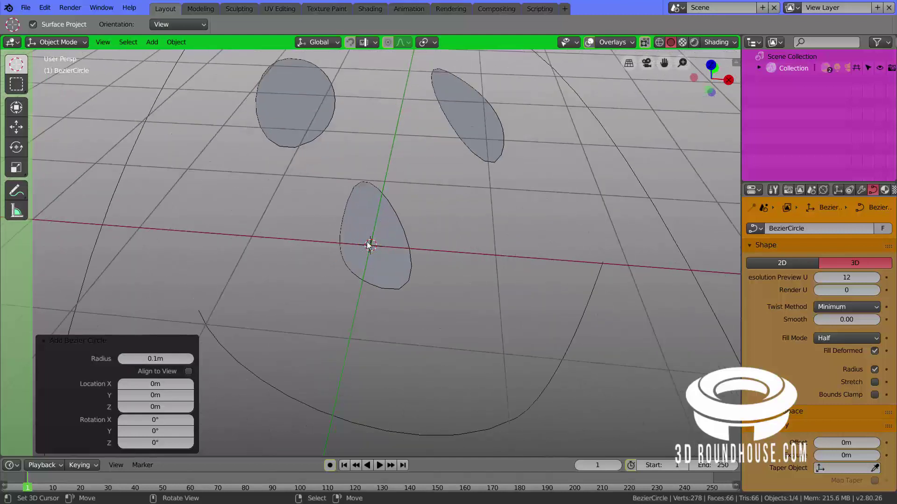
scroll(394, 285, down, 3)
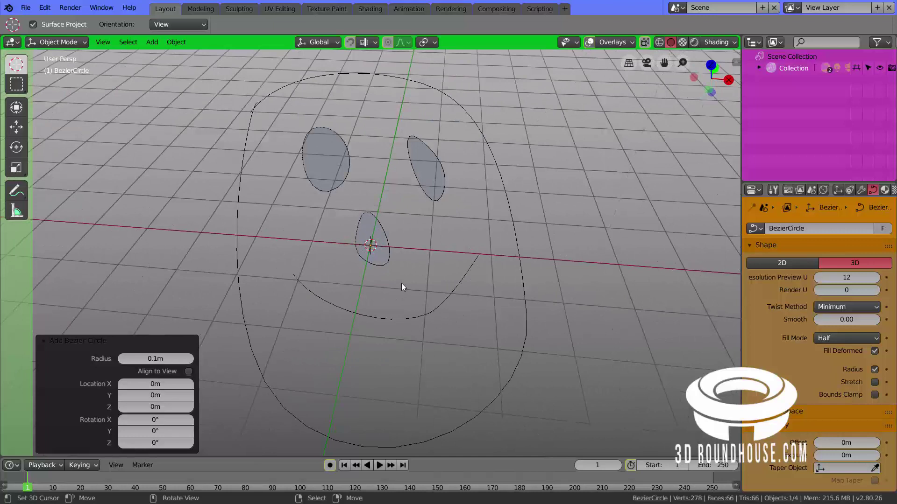
key(s)
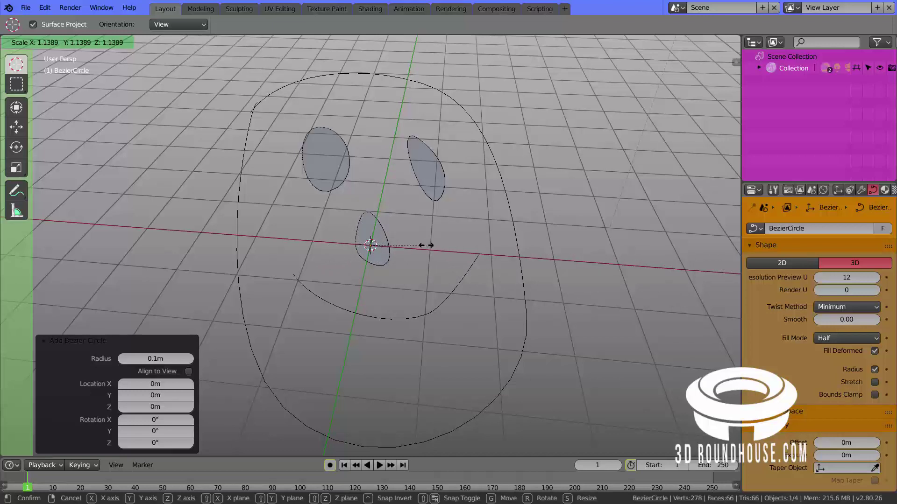
click(429, 248)
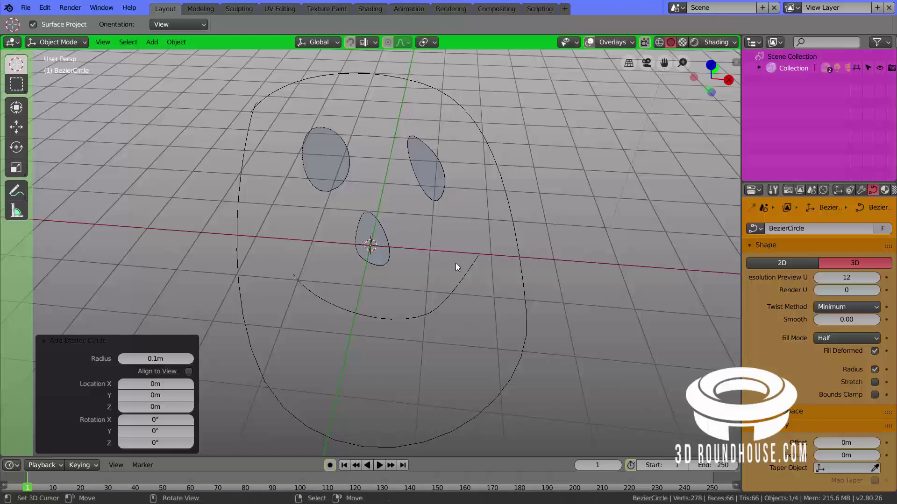
key(g)
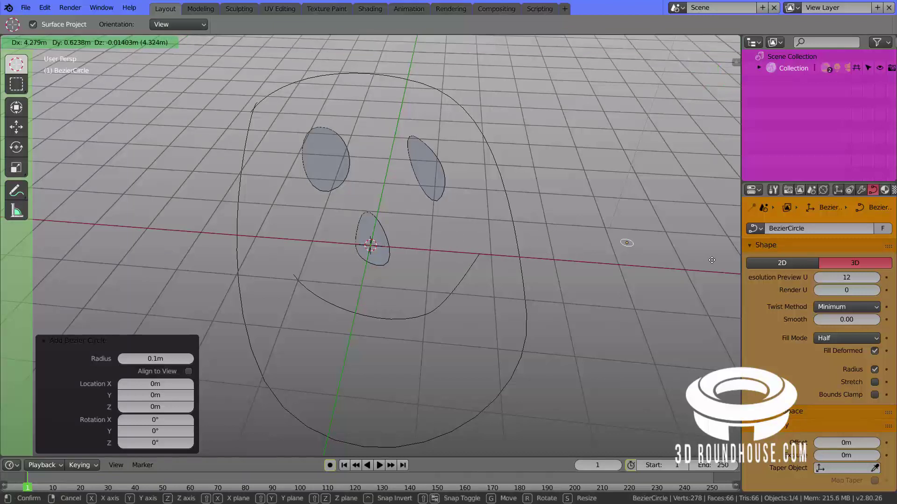
click(699, 273)
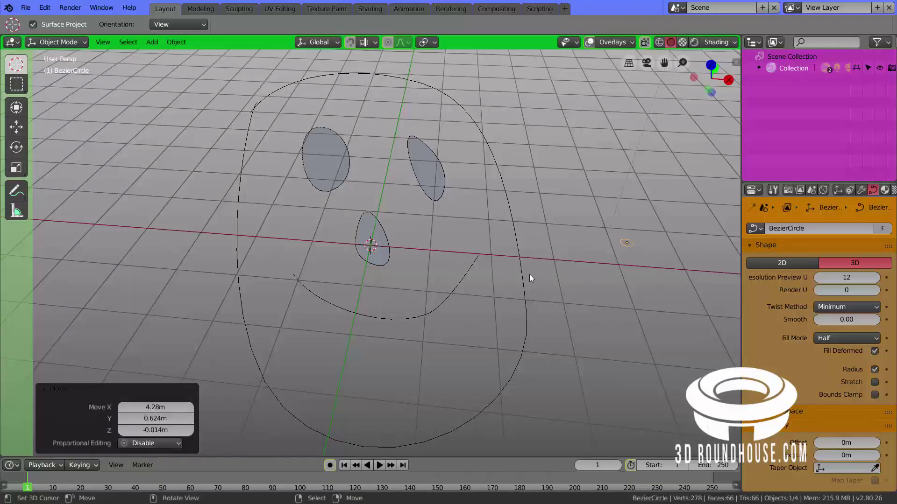
click(517, 247)
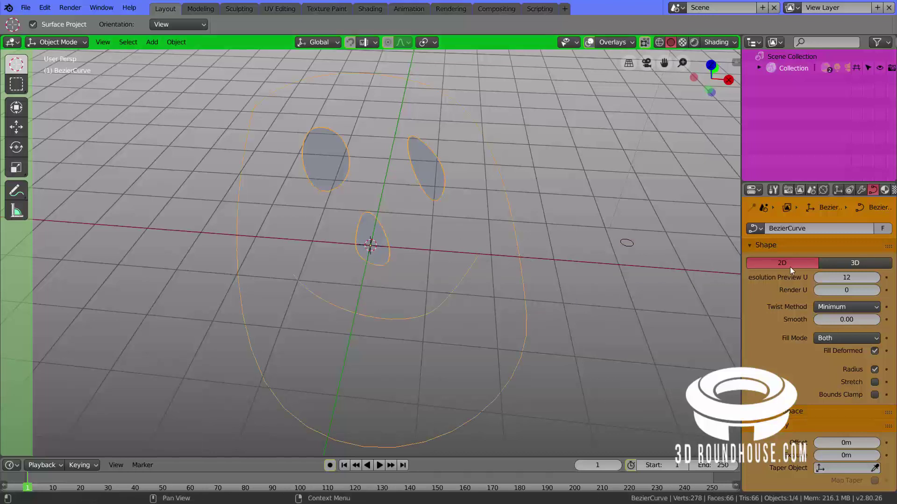
Step: Set the face curve's bevel object to BezierCircle and turn on Fill Caps
scroll(811, 299, down, 10)
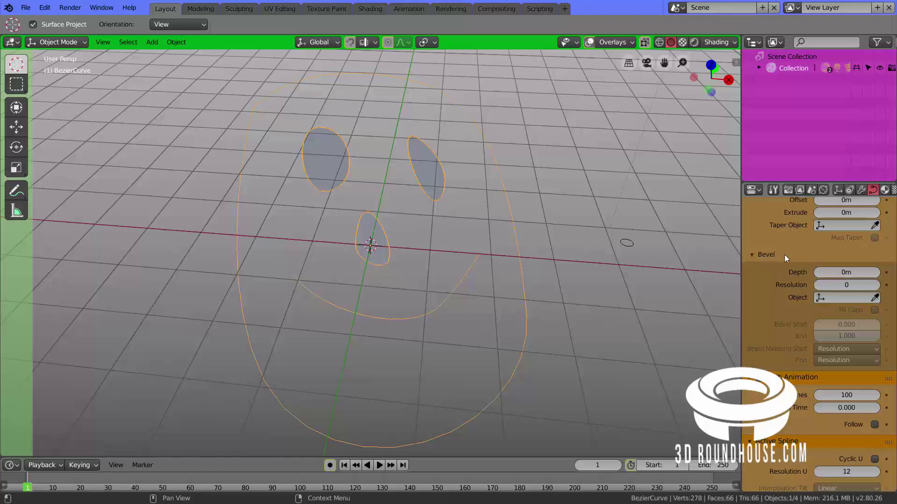
click(820, 299)
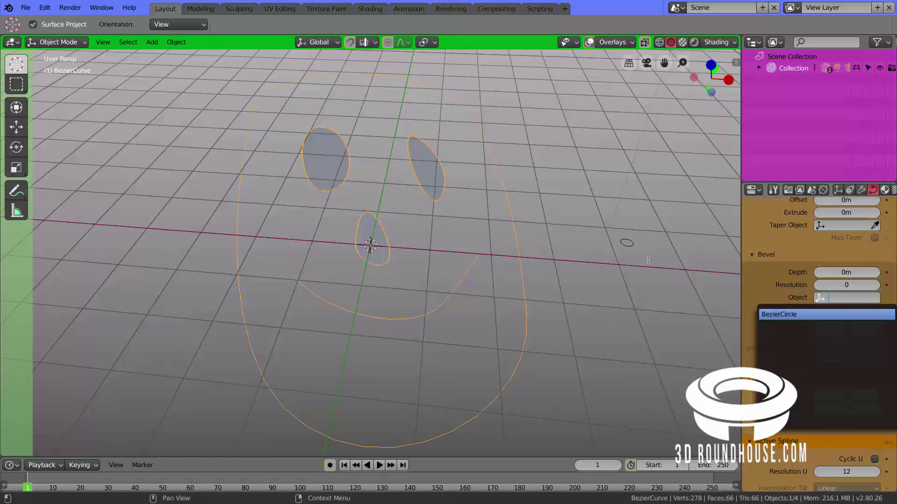
click(782, 316)
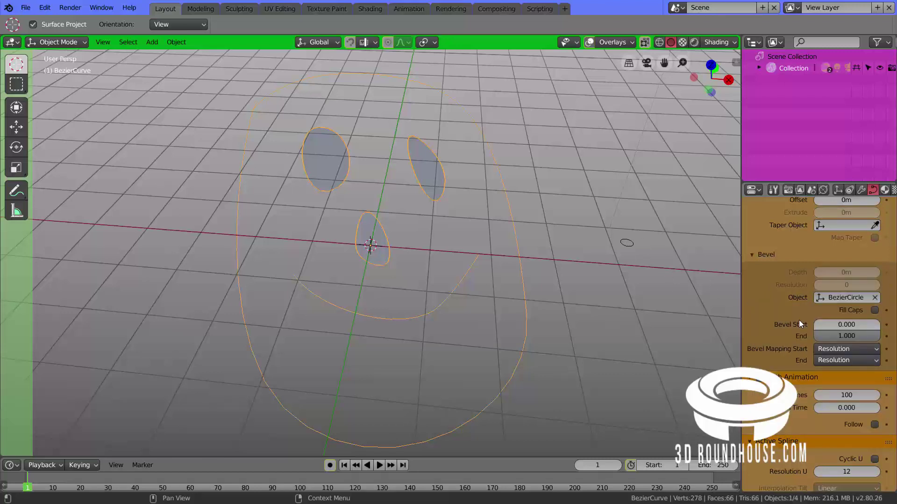
click(875, 311)
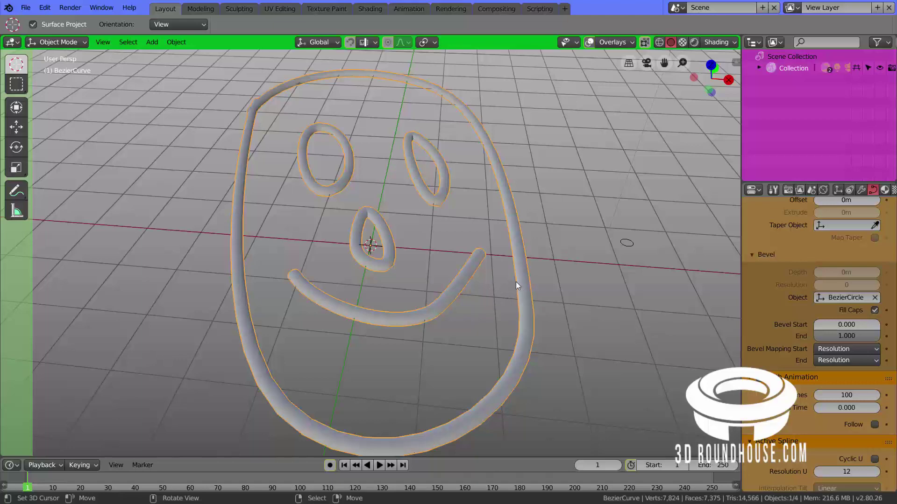
scroll(515, 284, down, 5)
middle_drag(499, 283, 475, 279)
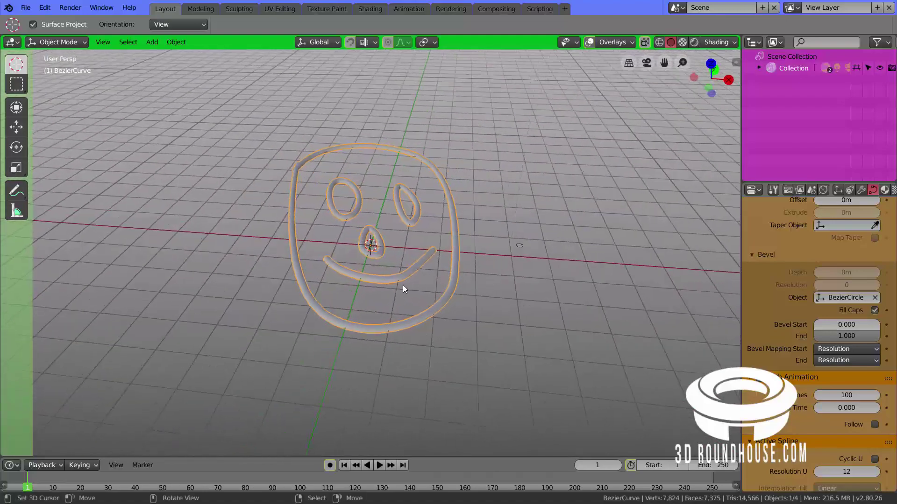
middle_drag(402, 286, 387, 303)
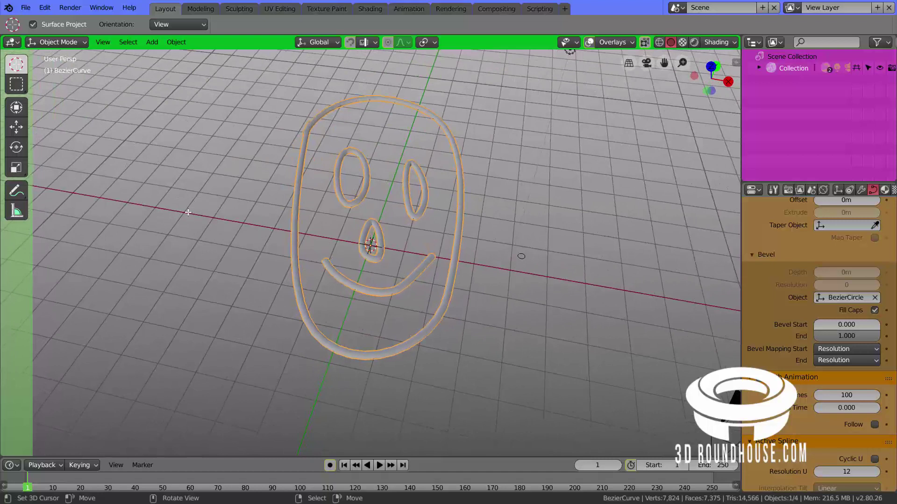
key(Tab)
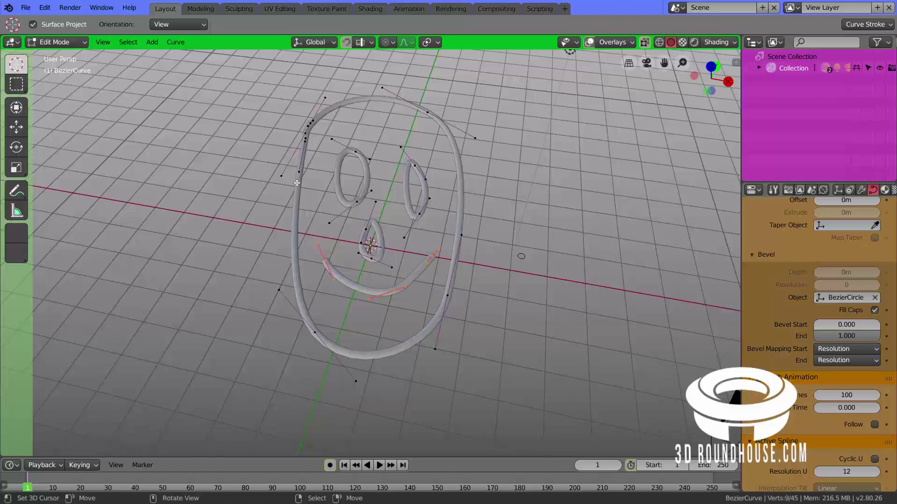
Step: Draw freehand looping ears on the left and right sides of the face outline
click(153, 43)
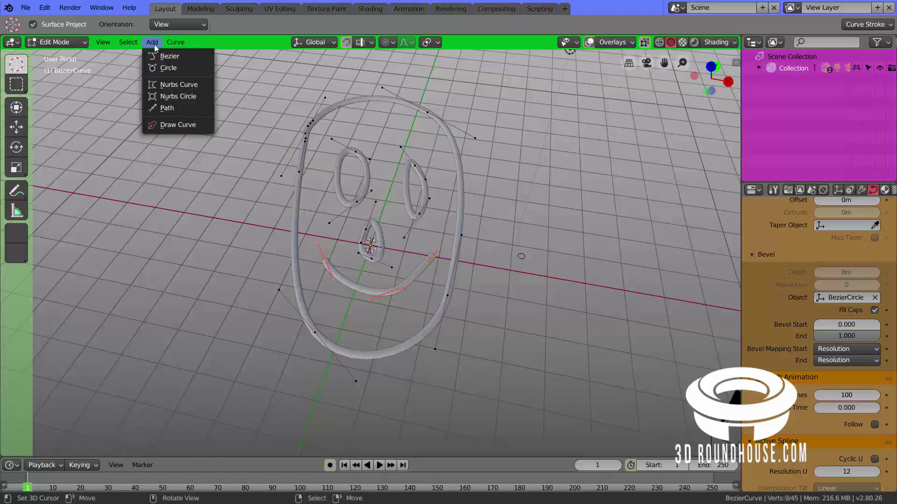
click(183, 124)
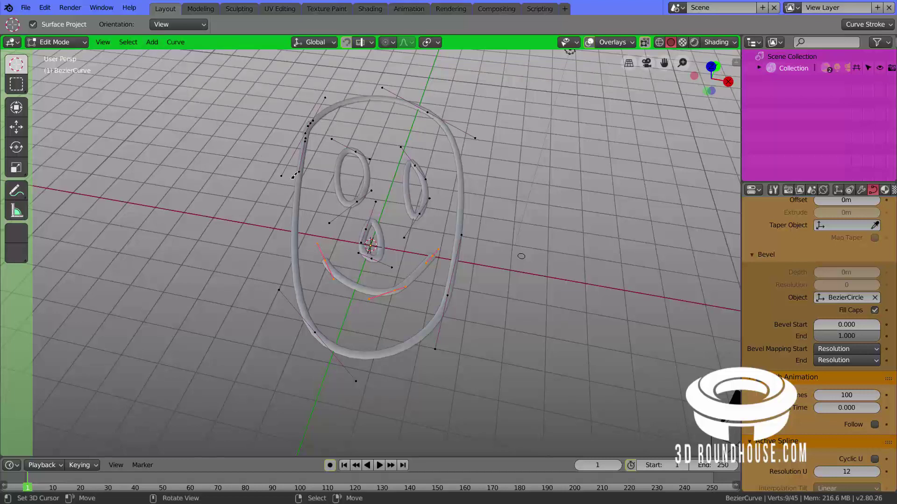
mouse_move(302, 164)
mouse_down()
mouse_move(300, 150)
mouse_move(270, 132)
mouse_move(244, 154)
mouse_move(241, 198)
mouse_move(268, 223)
mouse_move(298, 206)
mouse_up()
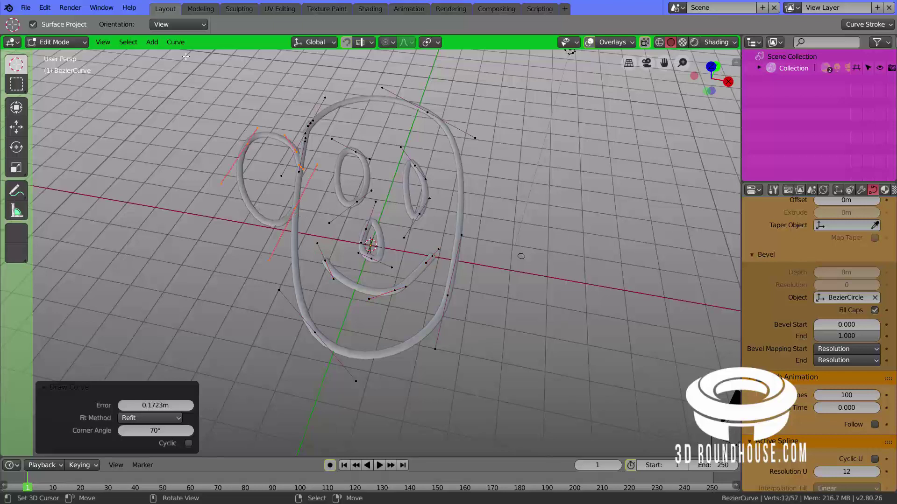
click(152, 42)
click(185, 124)
mouse_move(460, 161)
mouse_down()
mouse_move(494, 140)
mouse_move(514, 148)
mouse_move(521, 173)
mouse_move(521, 203)
mouse_move(508, 228)
mouse_move(461, 223)
mouse_up()
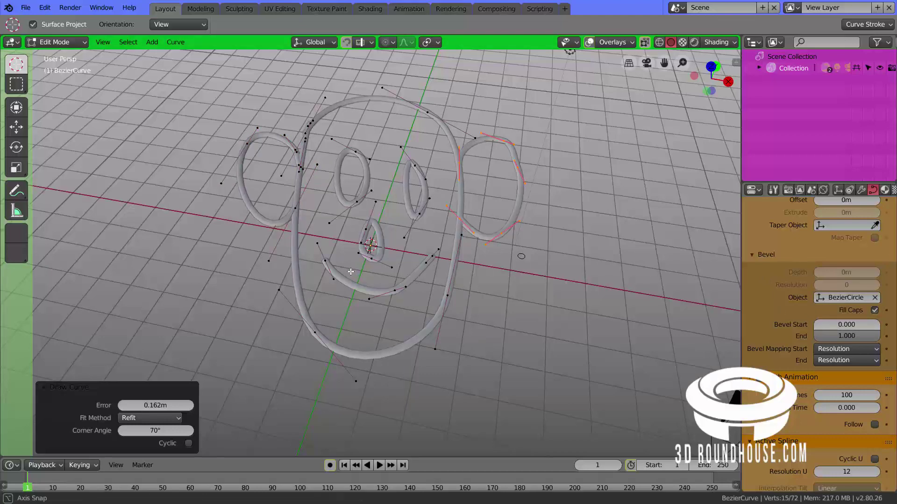
middle_drag(351, 272, 364, 252)
middle_drag(362, 213, 338, 256)
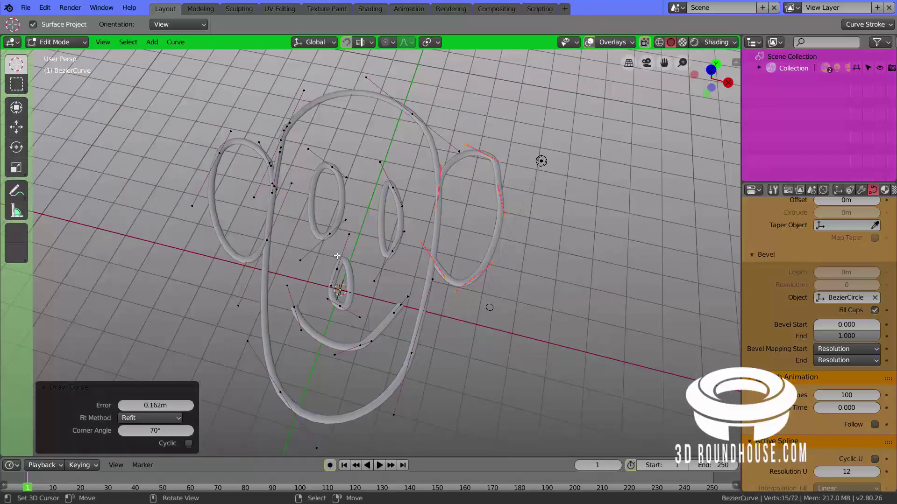
Step: Return to Object Mode and zoom out to a low, flat view of the tube face
key(Tab)
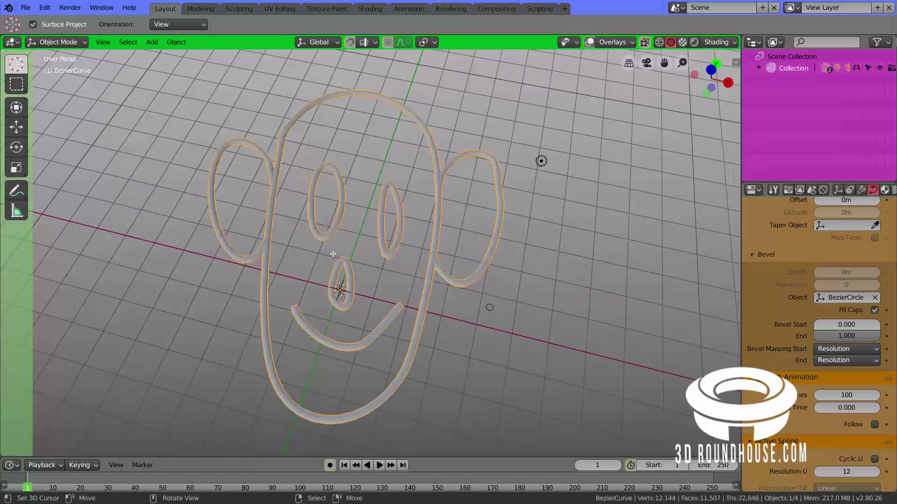
scroll(332, 253, down, 1)
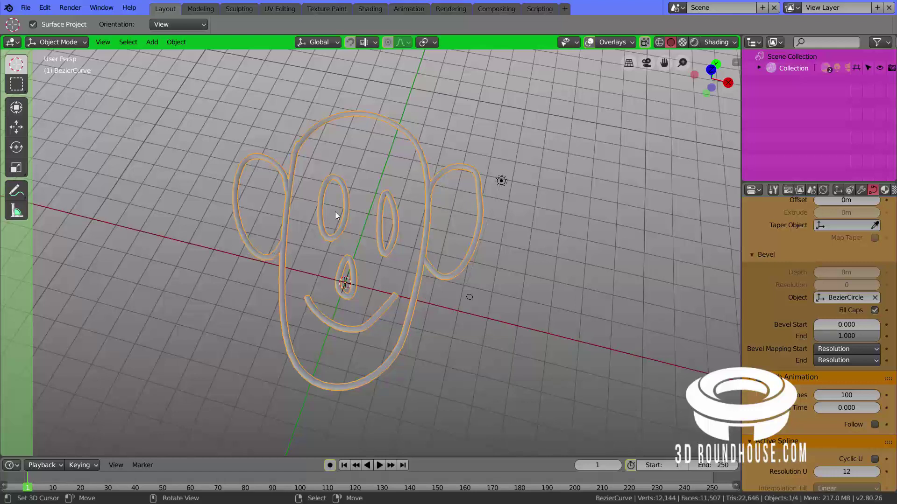
middle_drag(348, 263, 351, 227)
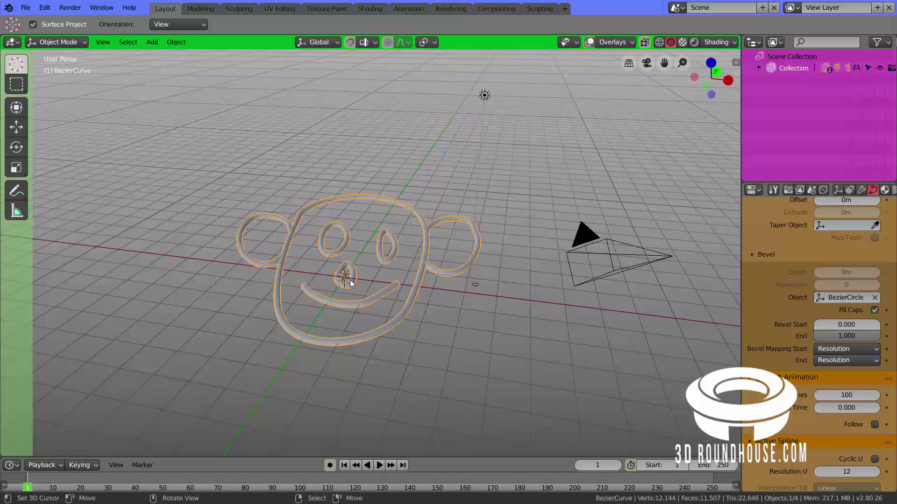
key(shift+a)
mouse_move(315, 306)
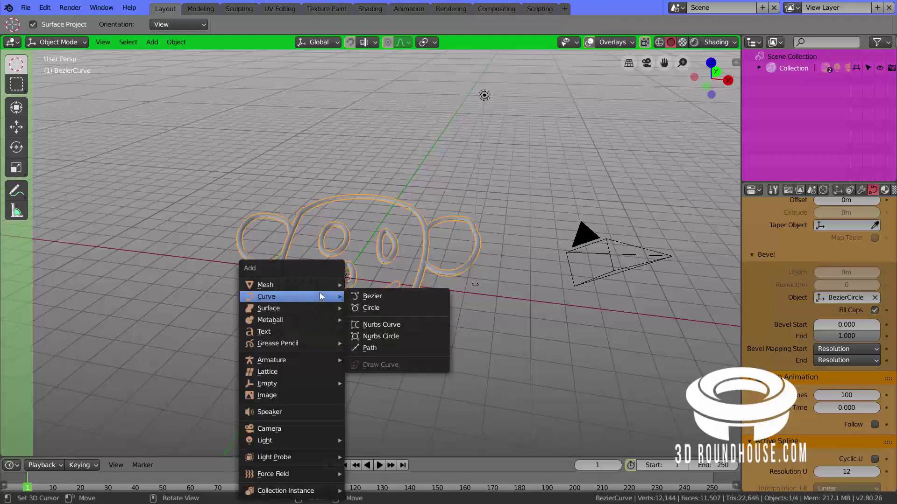
Step: Add a plane scaled to 6.271 and move it to -0.327m X, 2.03m Y under the face
mouse_move(320, 286)
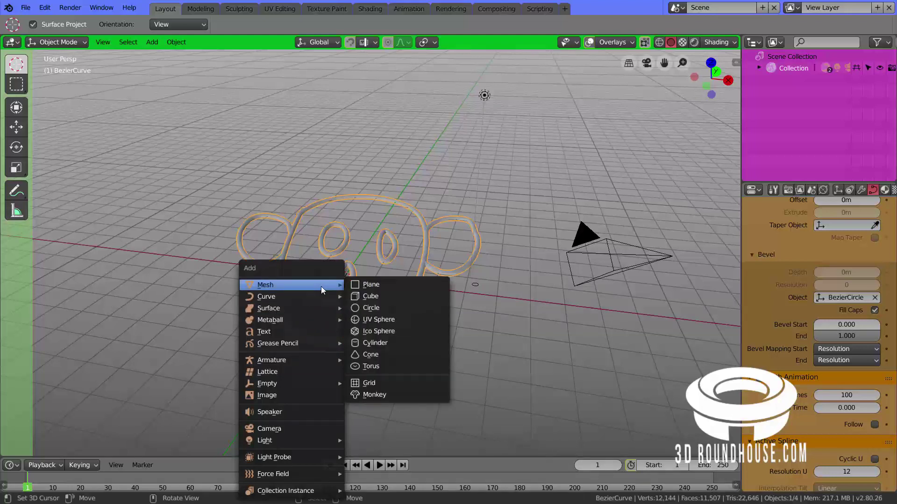
click(369, 285)
key(s)
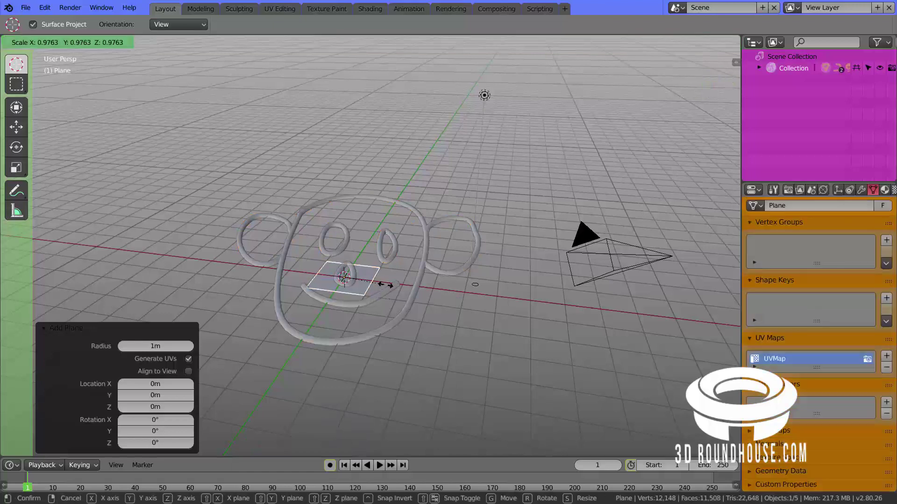
click(336, 124)
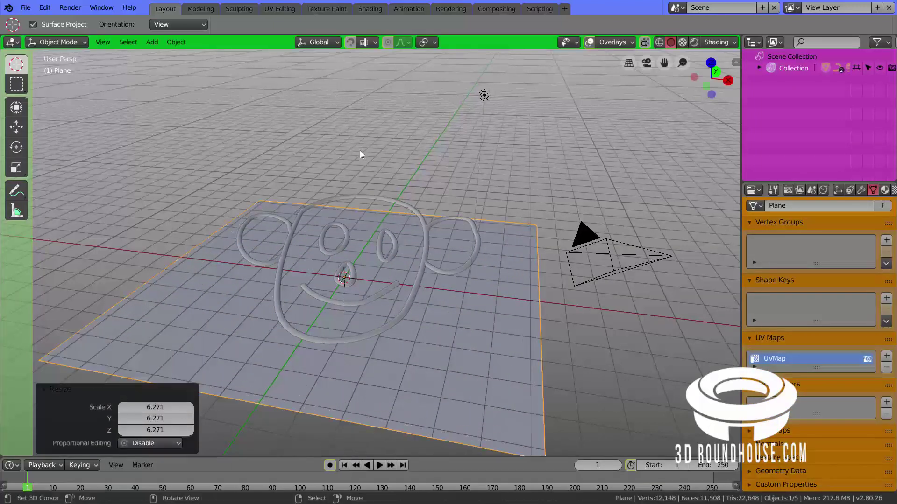
key(KP_7)
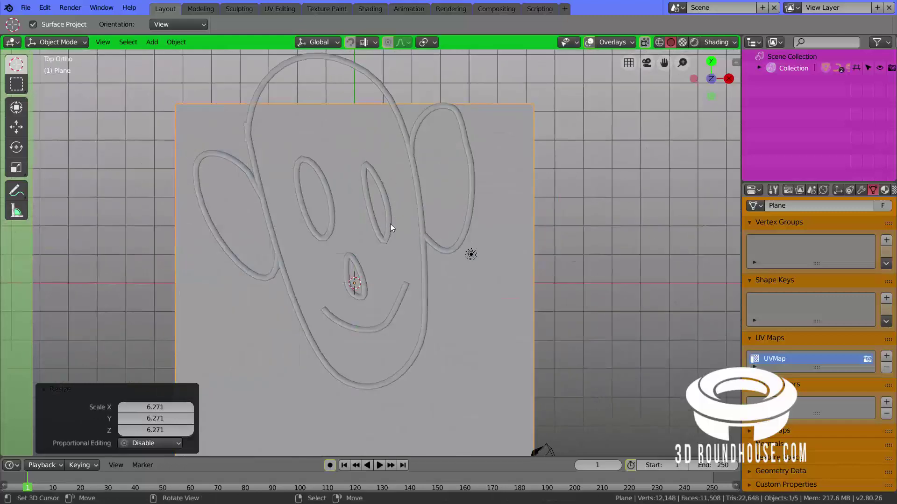
key(g)
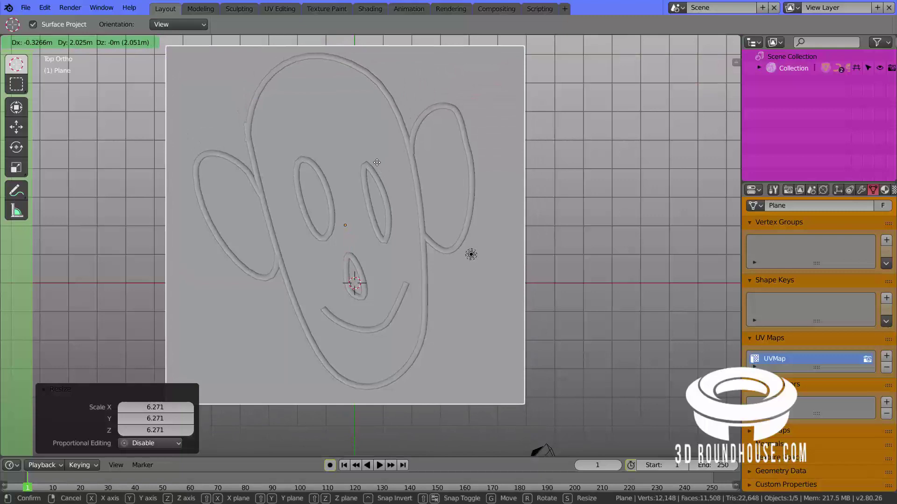
click(377, 162)
middle_drag(358, 194, 373, 269)
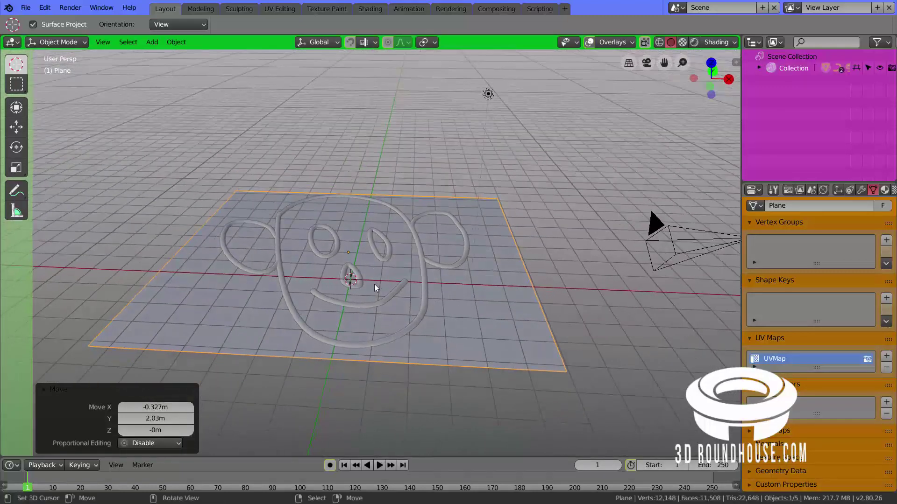
key(KP_1)
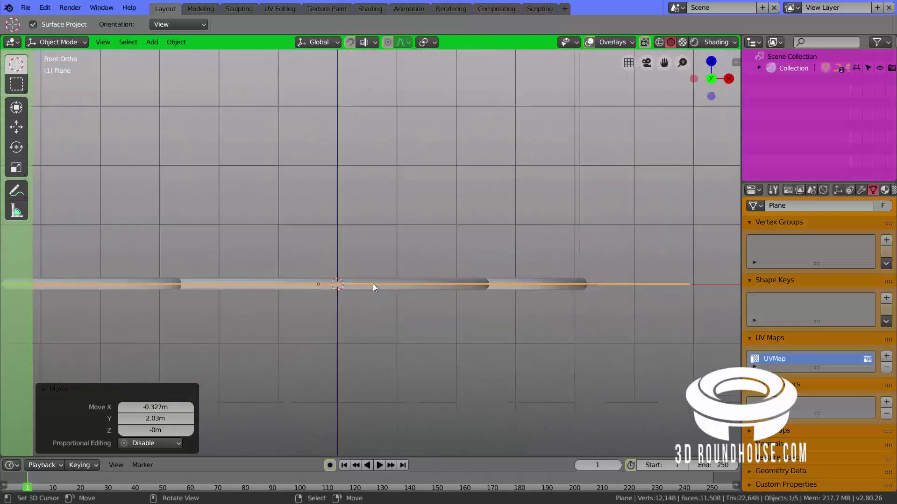
middle_drag(373, 282, 364, 312)
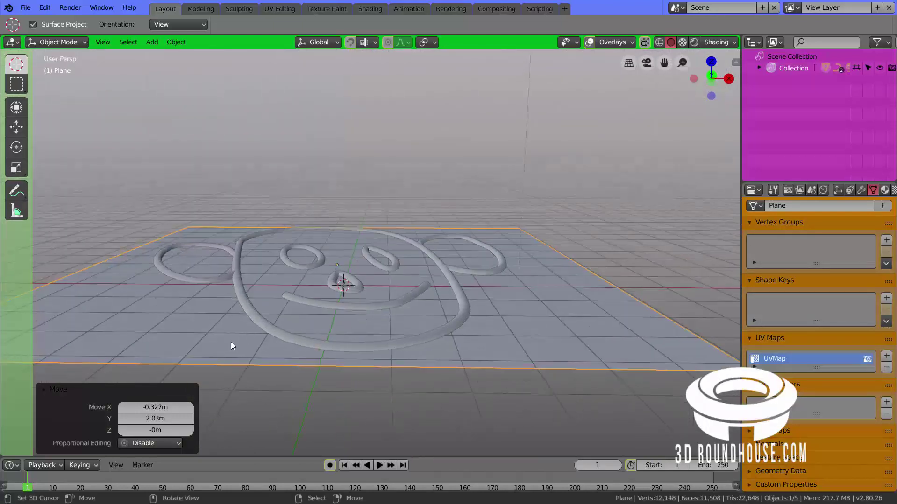
Step: Extrude the plane's face 0.337 m downward into a thick base slab, returning to Object Mode
key(Tab)
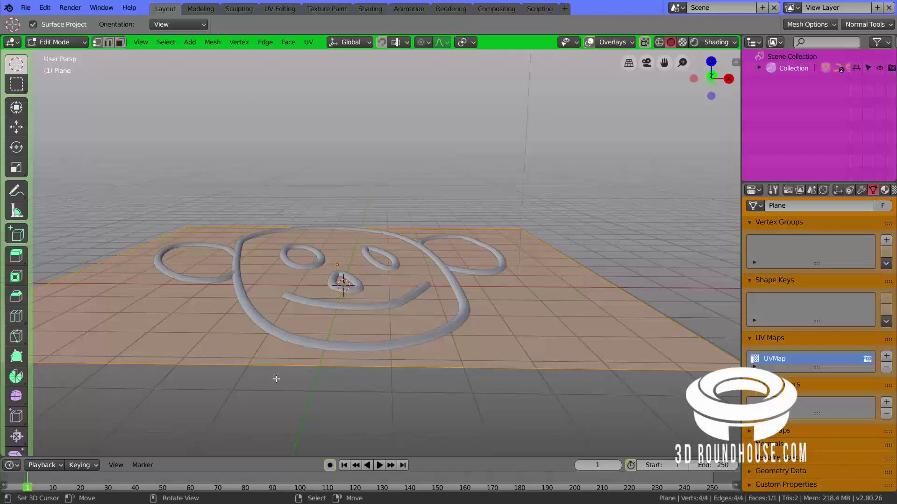
key(e)
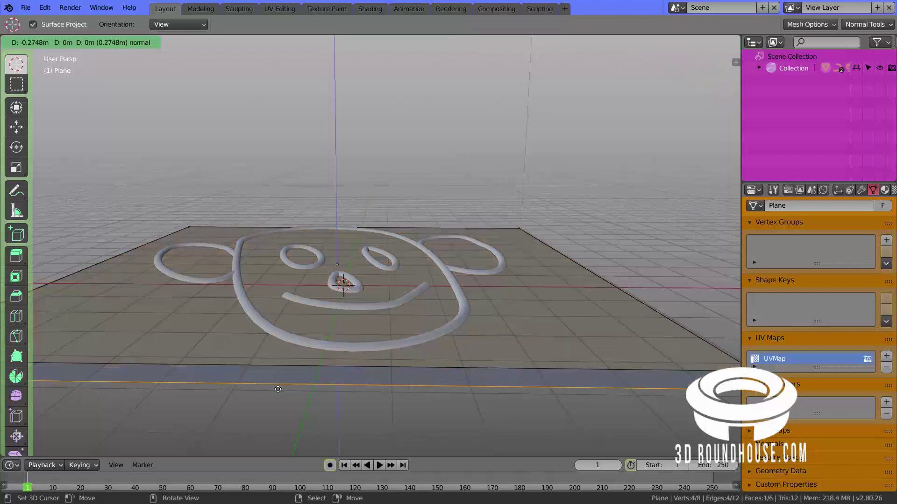
click(281, 388)
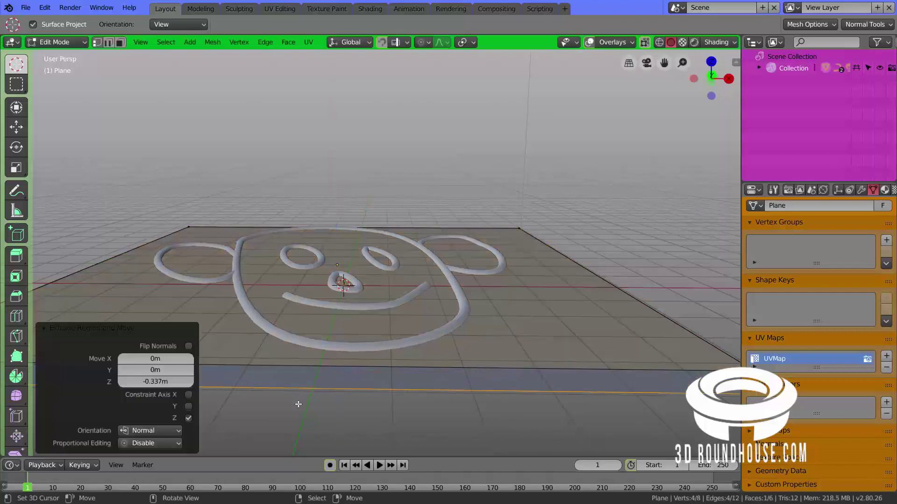
middle_drag(298, 404, 300, 398)
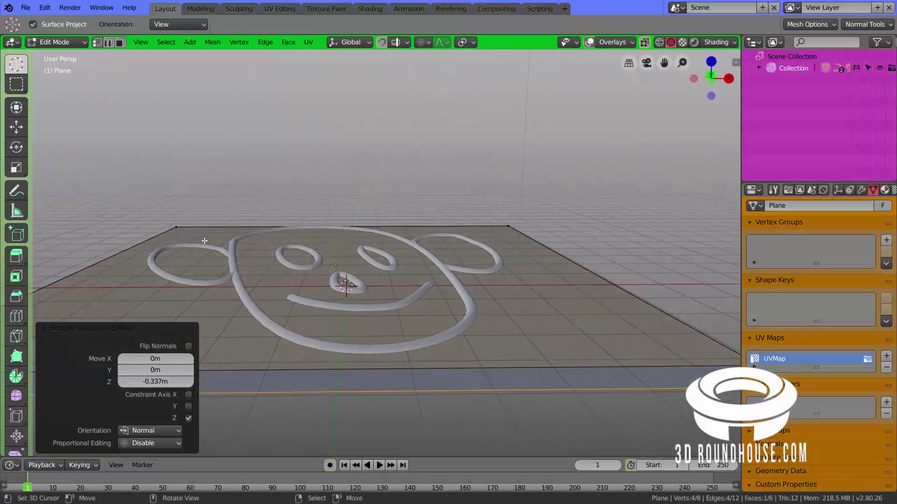
key(Tab)
Step: Switch the viewport to Rendered shading and orbit around the face and its base slab
middle_drag(215, 261, 215, 280)
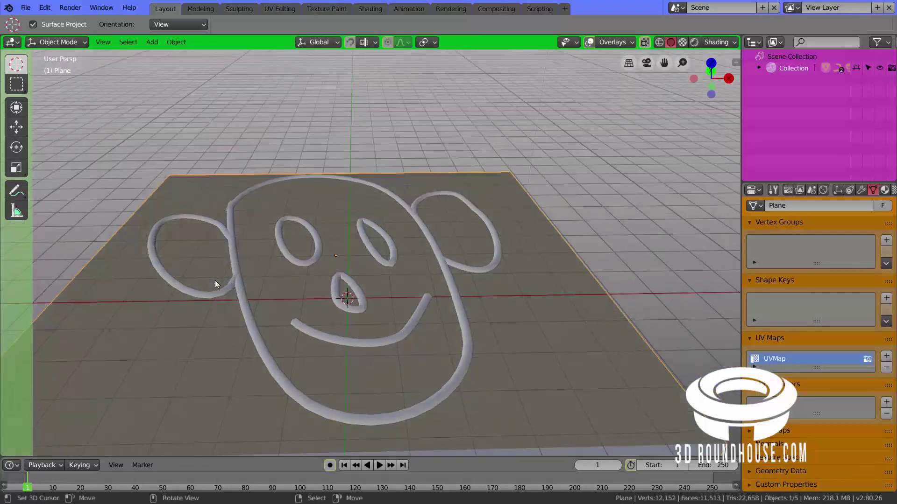
scroll(272, 307, down, 4)
key(z)
mouse_move(275, 310)
middle_down()
mouse_move(305, 316)
mouse_move(290, 329)
mouse_move(316, 329)
middle_up()
scroll(308, 327, up, 3)
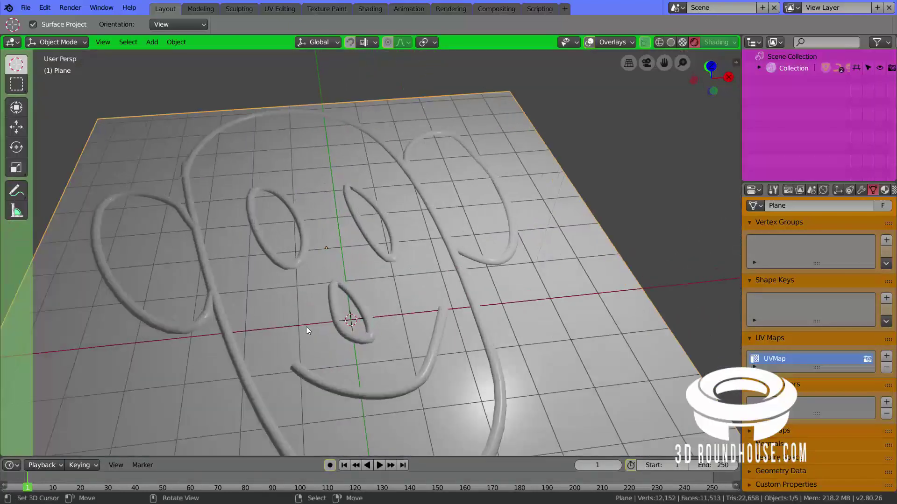
middle_drag(217, 321, 290, 341)
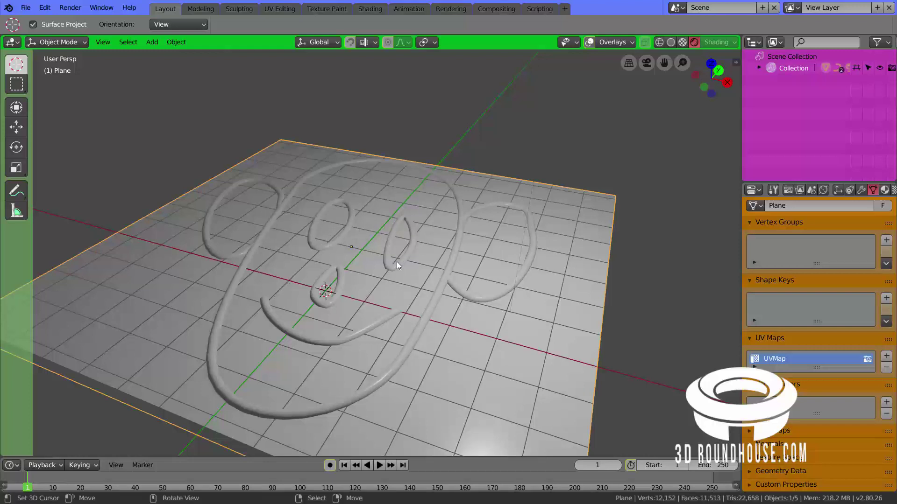
middle_drag(268, 331, 292, 343)
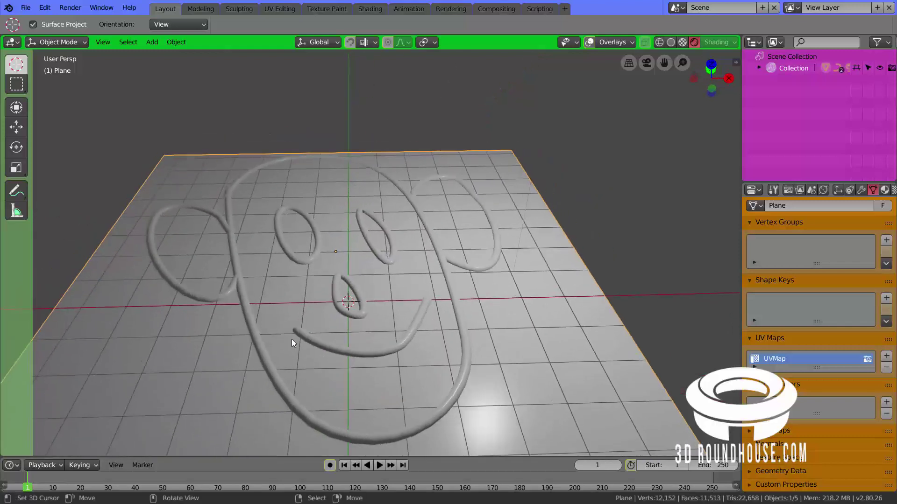